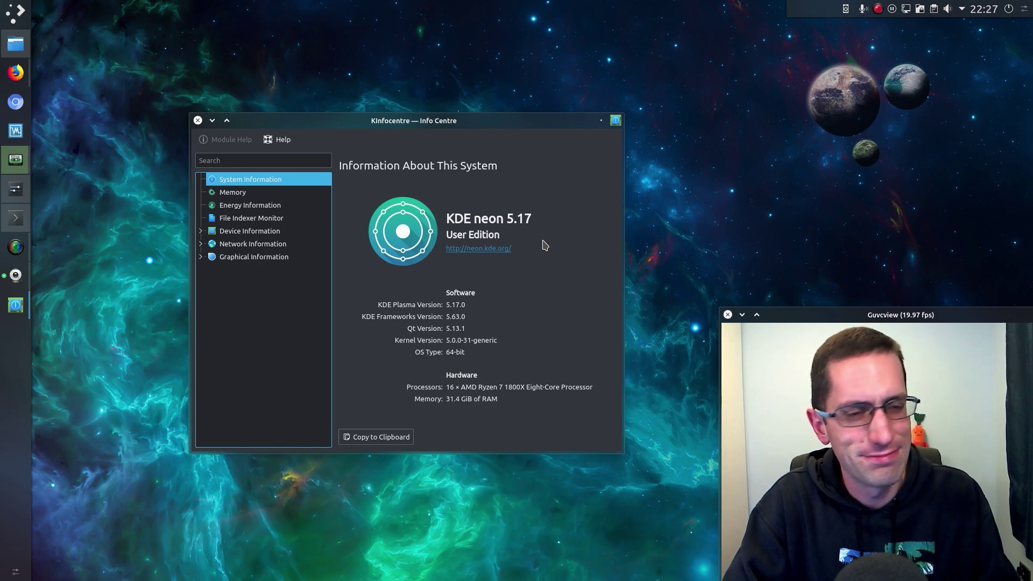
Step: Minimize the KInfoCentre system information window to reveal the bare desktop
click(213, 121)
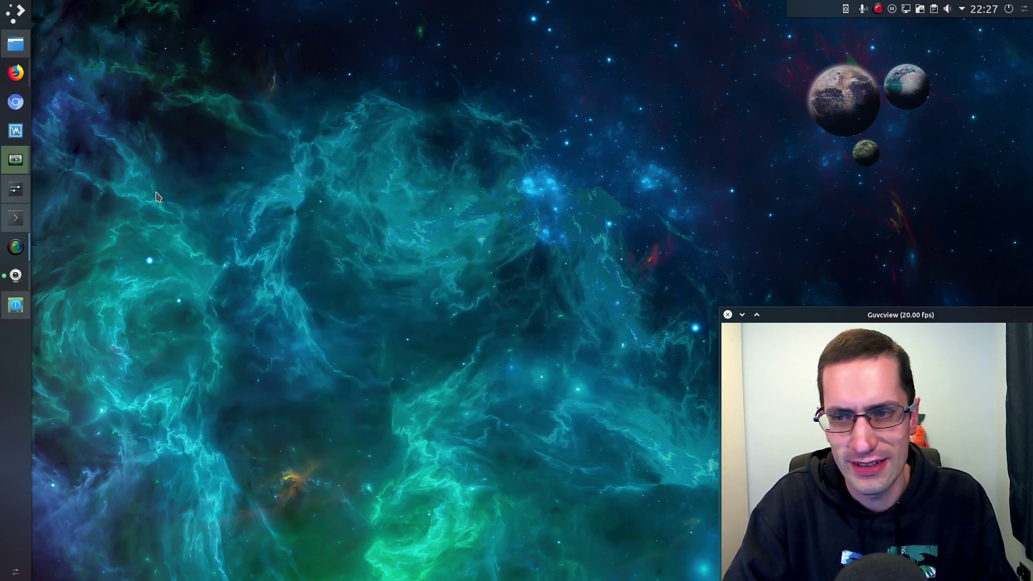
Step: Launch a Konsole terminal from the left dock
click(15, 217)
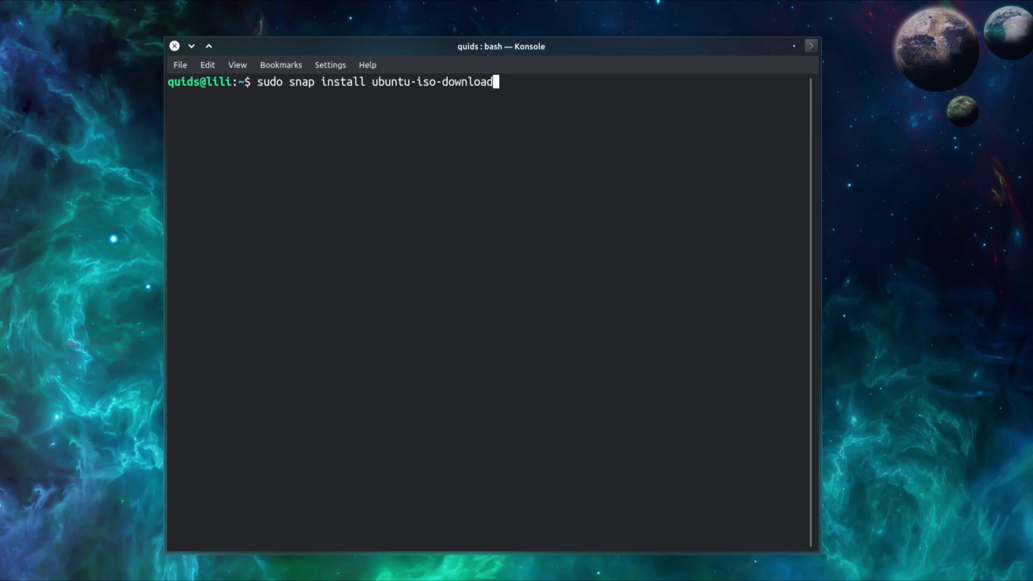
Step: Run sudo snap install ubuntu-iso-download to install the snap
key(Return)
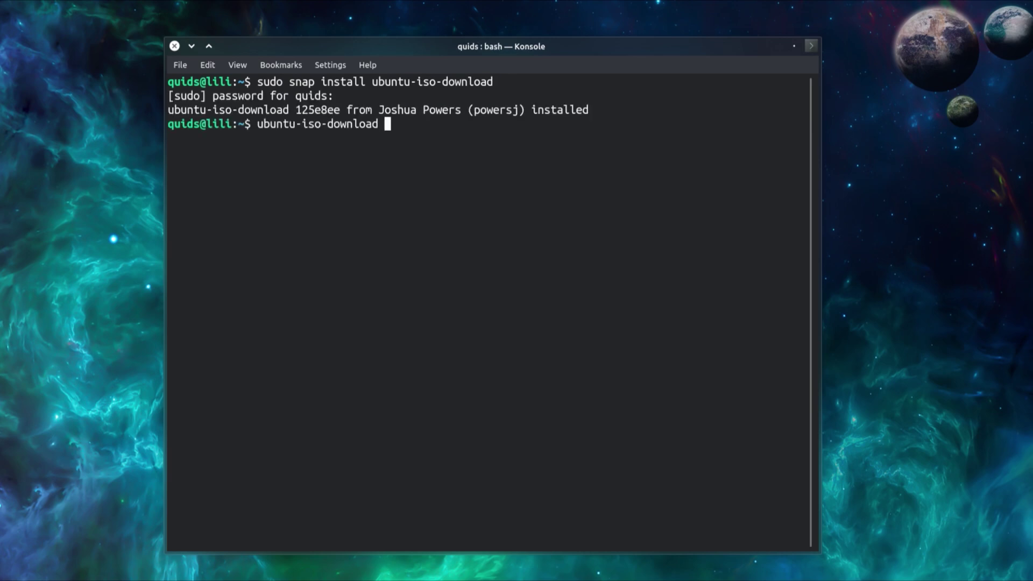
key(Return)
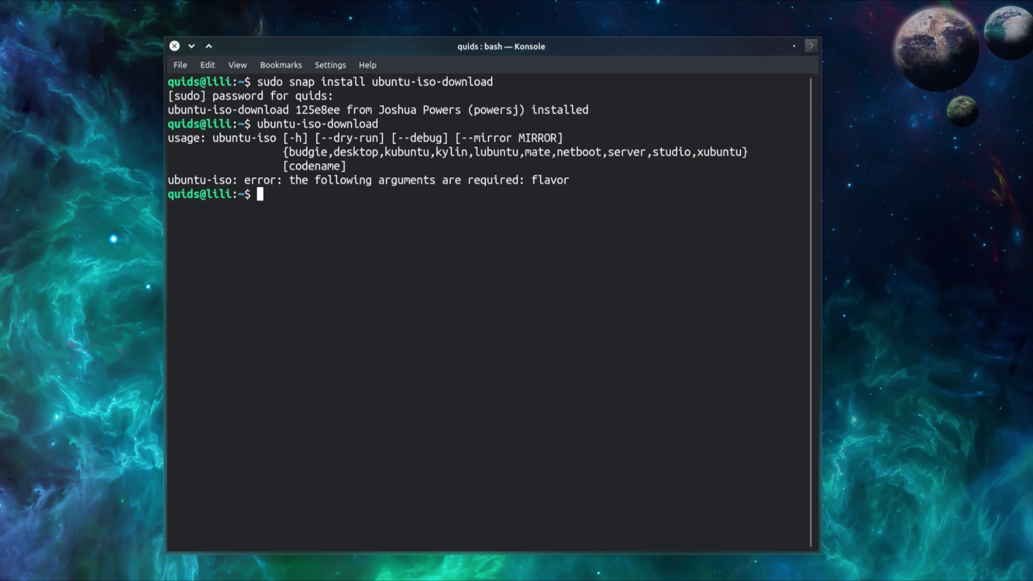
Step: Dry-run the MATE eoan ISO download, then try 'ubuntu eoan', which is rejected as a flavour
key(Up)
text(--dry-run )
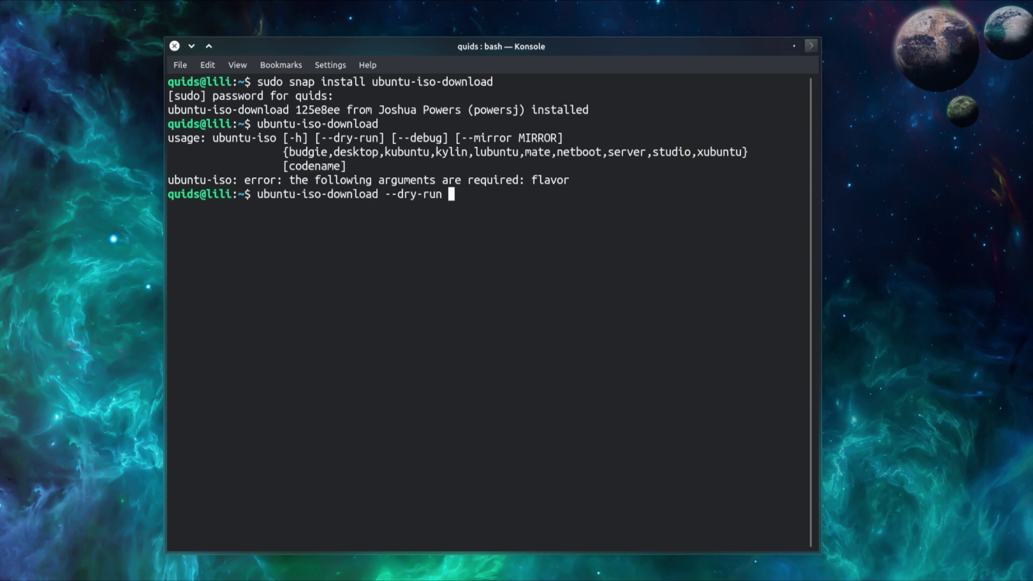
text(mate)
text(eoan)
key(Return)
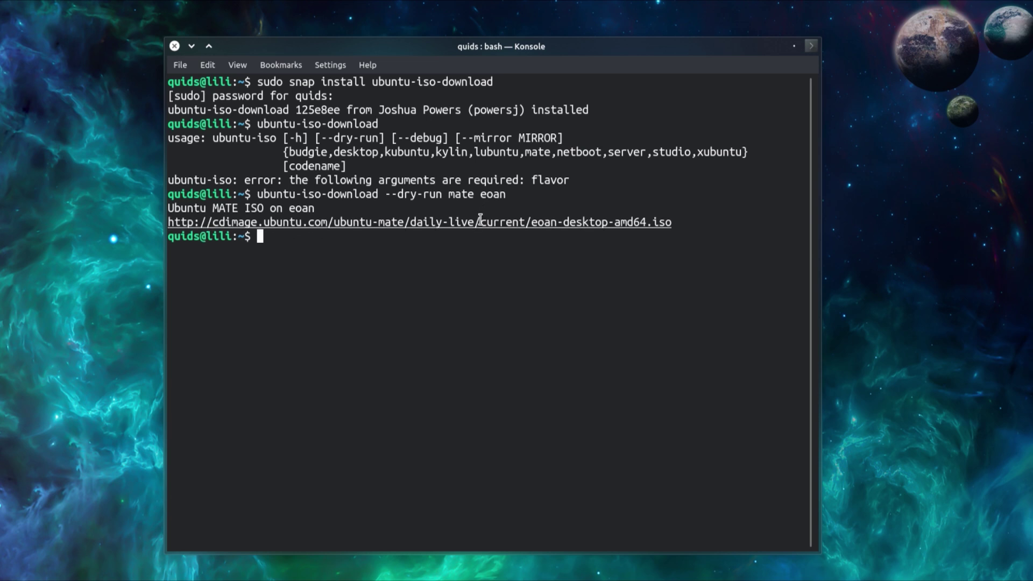
key(Up)
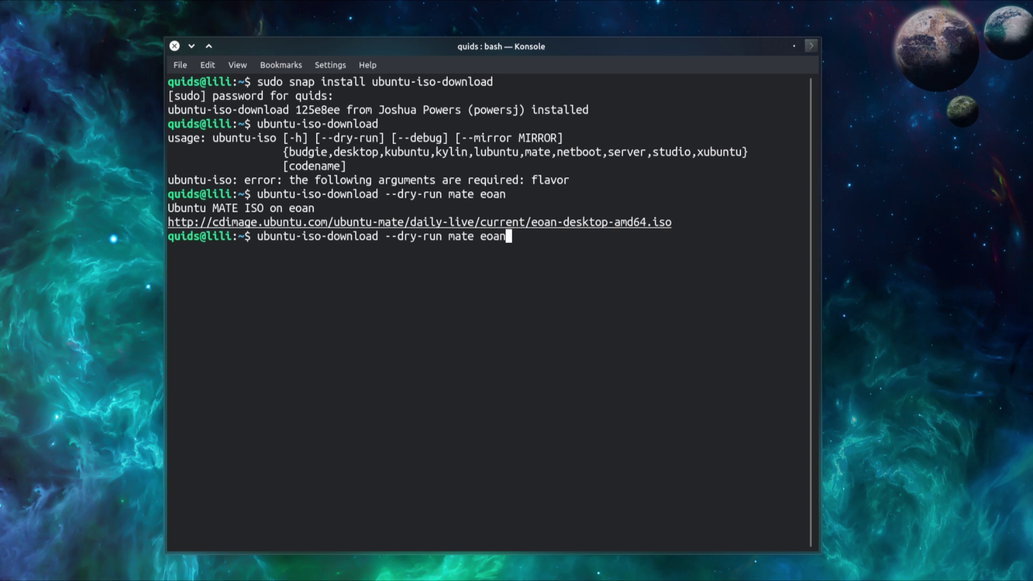
key(BackSpace)
key(BackSpace)
key(BackSpace)
key(BackSpace)
key(BackSpace)
key(BackSpace)
key(BackSpace)
key(BackSpace)
key(BackSpace)
text(ubuntu eoan)
key(Return)
Step: Dry-run 'desktop eoan' for the Ubuntu Desktop link, then edit the release to 18.04
key(Up)
key(Left)
key(Left)
key(Left)
key(Left)
key(Left)
key(BackSpace)
key(BackSpace)
key(BackSpace)
key(BackSpace)
key(BackSpace)
key(BackSpace)
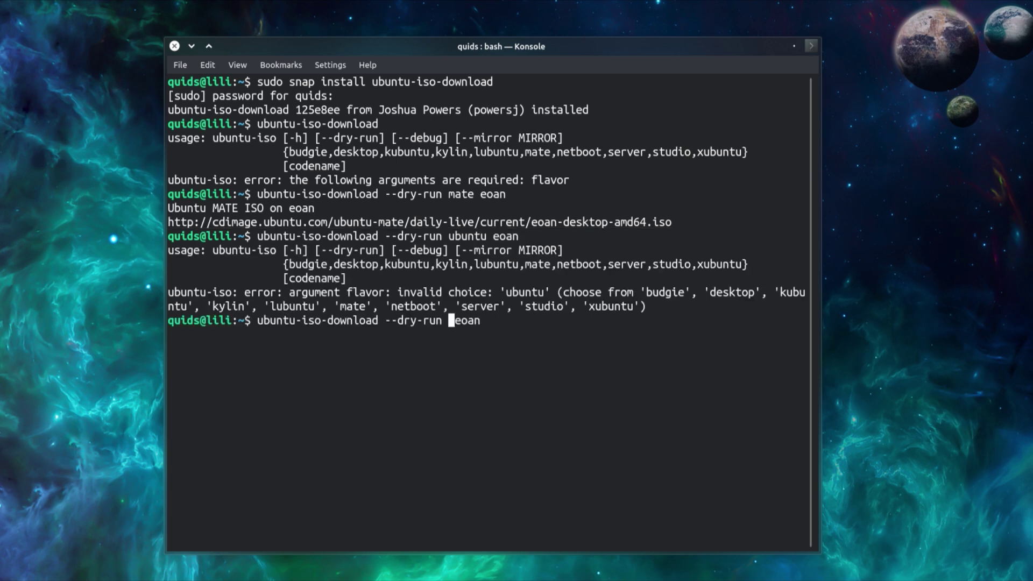
text(desktop)
key(Return)
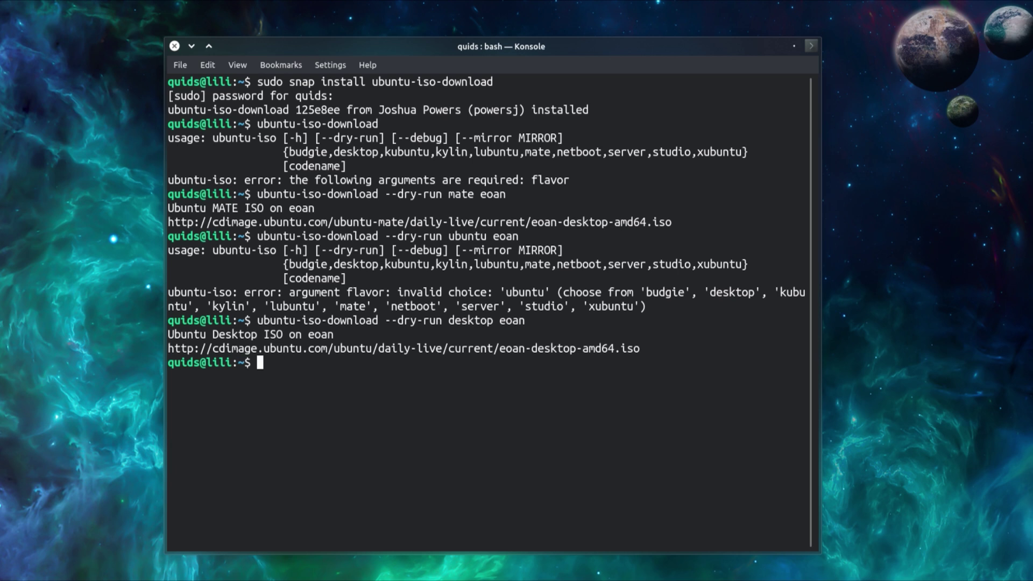
key(Up)
key(BackSpace)
key(BackSpace)
key(BackSpace)
key(BackSpace)
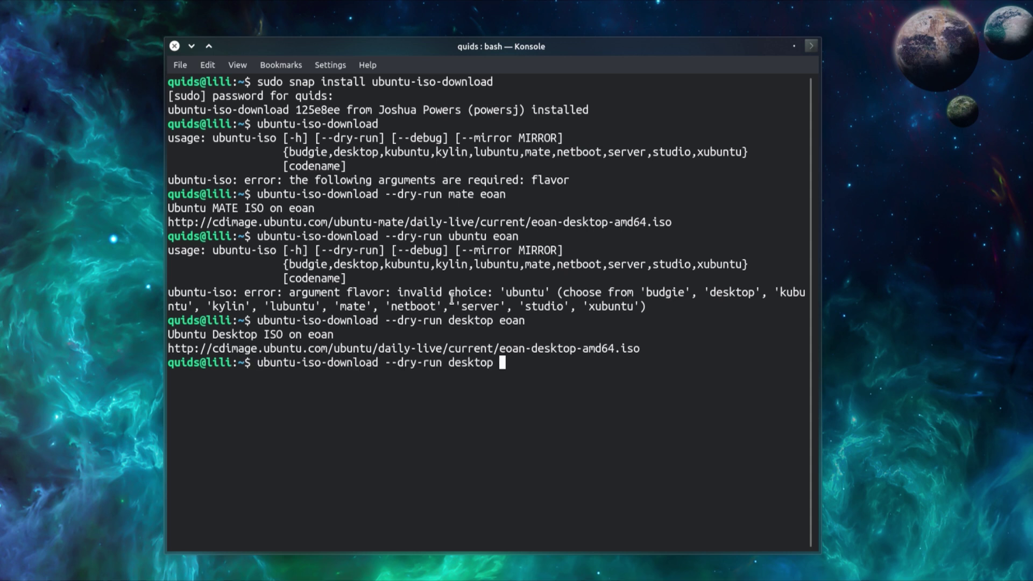
text(18.04)
Step: After 18.04 is refused, dry-run 'desktop bionic' for the 18.04.3 ISO URL, then clear the screen
key(Return)
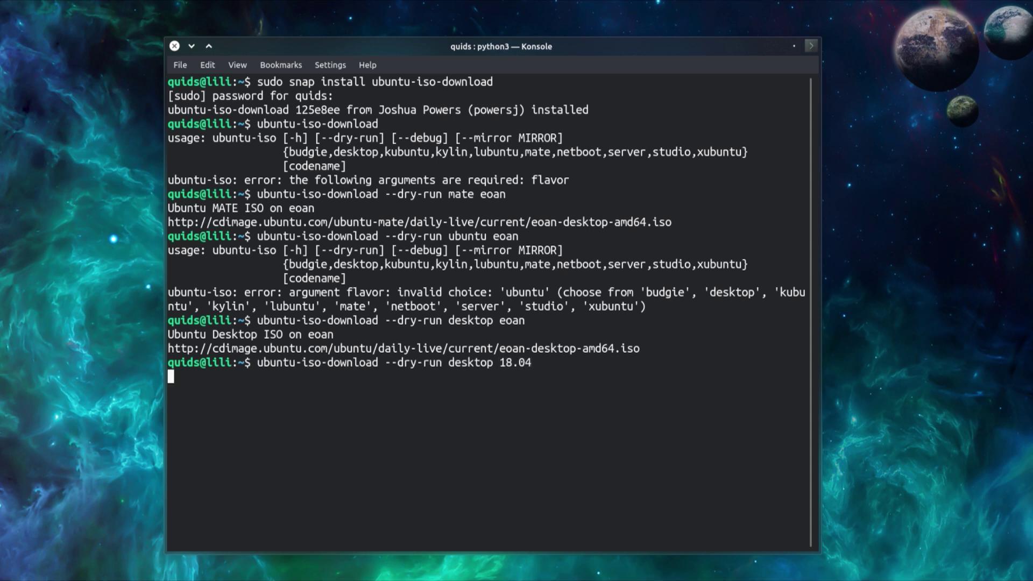
key(Up)
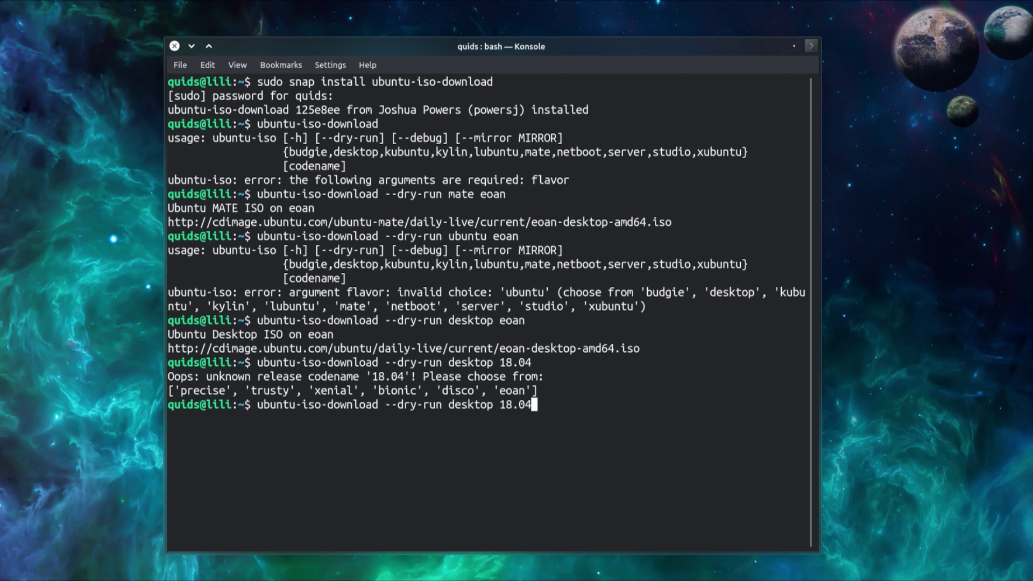
key(BackSpace)
key(BackSpace)
key(BackSpace)
key(BackSpace)
key(BackSpace)
text(bionic)
key(Return)
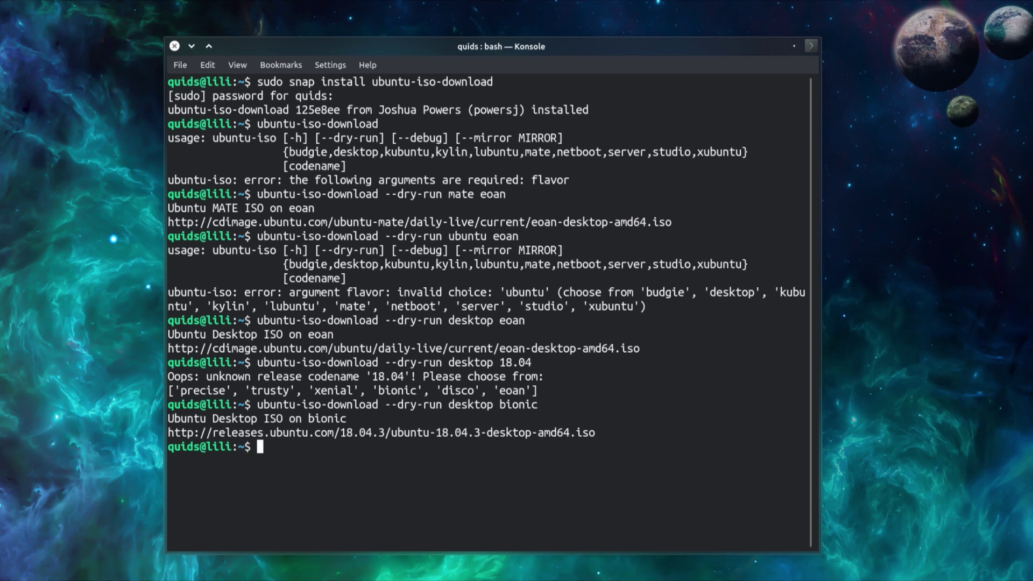
key(ctrl+l)
Step: Try 'desktop karmic', which is unsupported, then dry-run 'kubuntu eoan' successfully
key(Up)
key(BackSpace)
key(BackSpace)
key(BackSpace)
key(BackSpace)
key(BackSpace)
key(BackSpace)
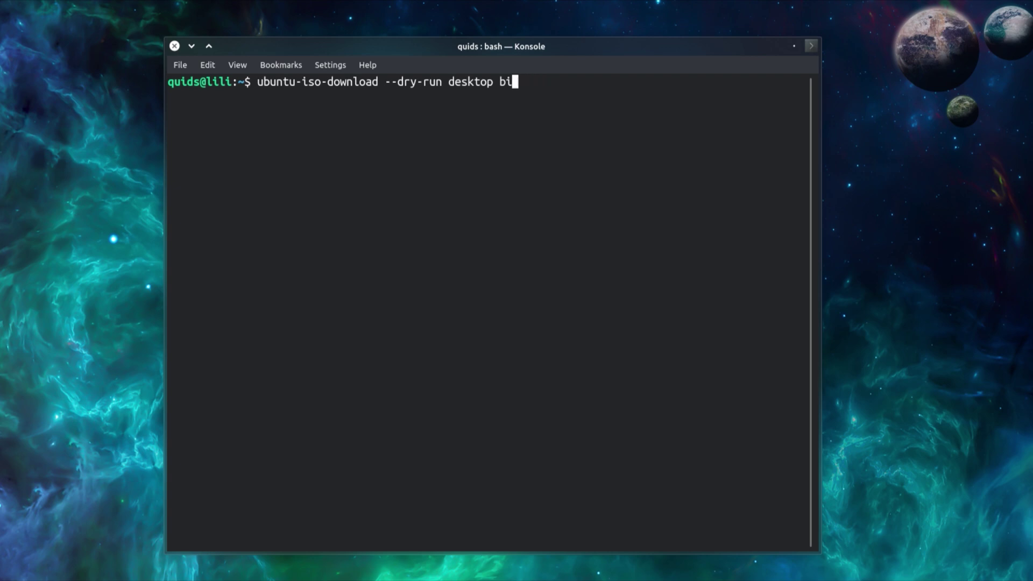
text(karmic)
key(Return)
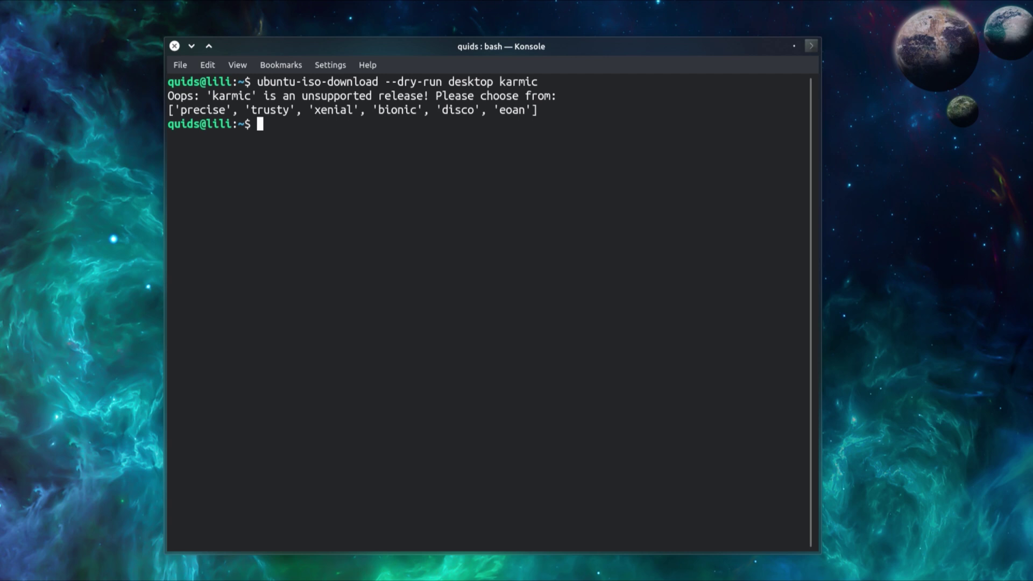
key(Up)
key(BackSpace)
key(BackSpace)
key(BackSpace)
key(BackSpace)
key(BackSpace)
key(BackSpace)
key(BackSpace)
key(BackSpace)
key(BackSpace)
key(BackSpace)
key(BackSpace)
key(BackSpace)
key(BackSpace)
key(BackSpace)
text(kubuntu)
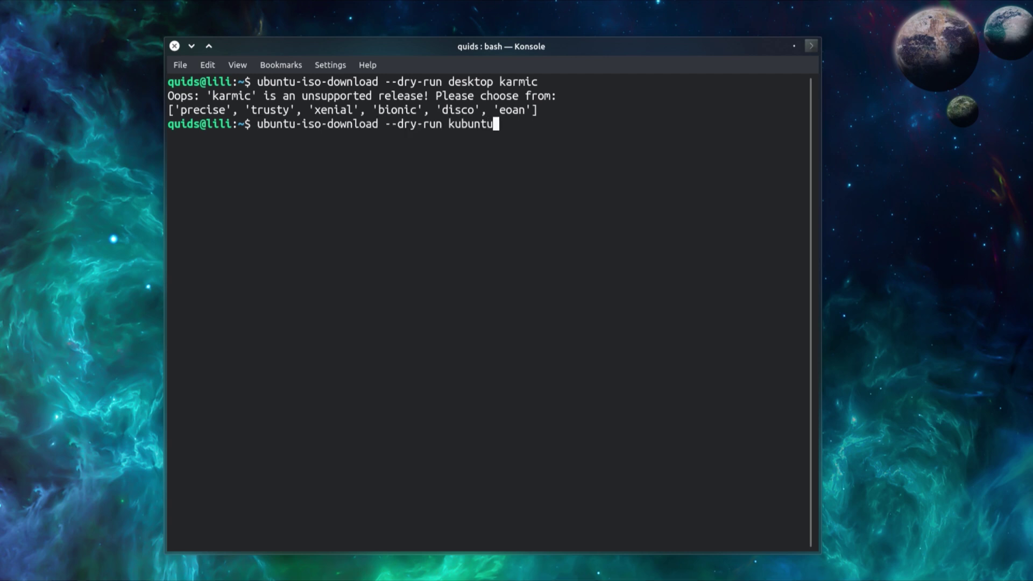
text( eoan)
key(Return)
Step: Drop the --dry-run option and download the Kubuntu eoan ISO for real
key(Up)
key(Left)
key(Left)
key(Left)
key(Left)
key(Left)
key(Left)
key(Left)
key(Left)
key(Left)
key(Left)
key(Left)
key(Left)
key(BackSpace)
key(BackSpace)
key(BackSpace)
key(BackSpace)
key(BackSpace)
key(BackSpace)
key(BackSpace)
key(BackSpace)
key(BackSpace)
key(BackSpace)
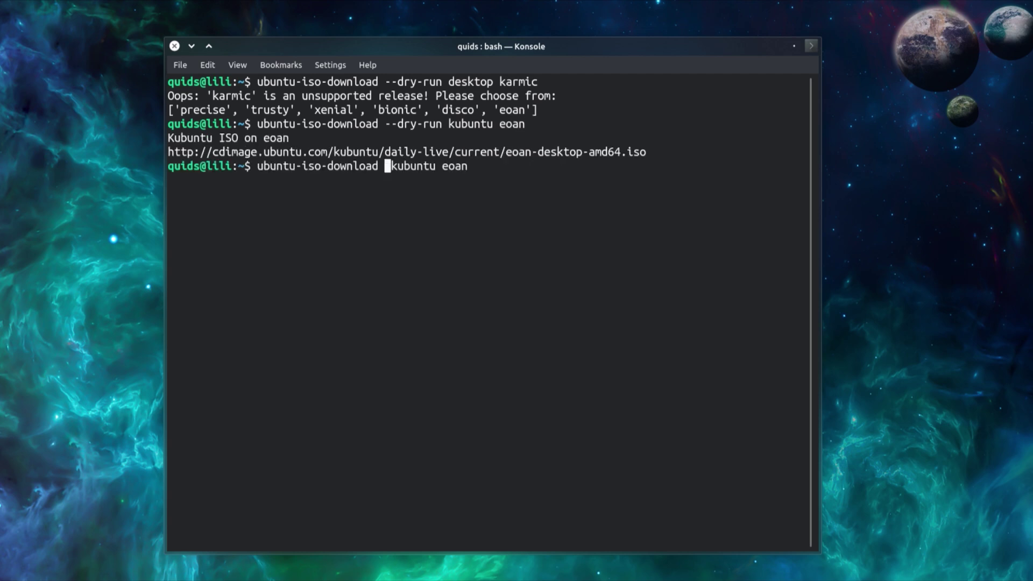
key(Return)
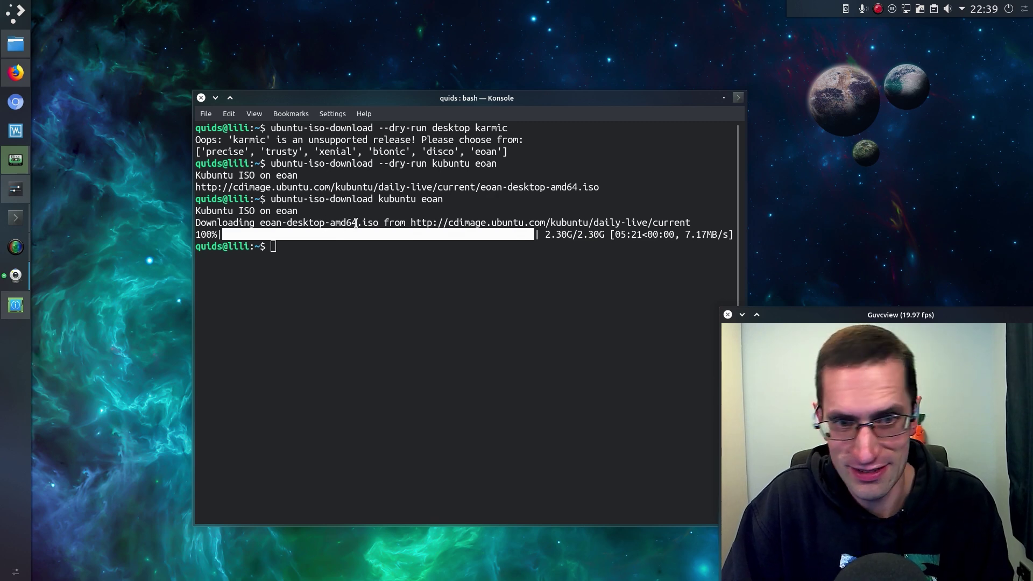
Step: Open Dolphin on the home folder to check the 2.1 GiB eoan-desktop-amd64.iso
click(15, 45)
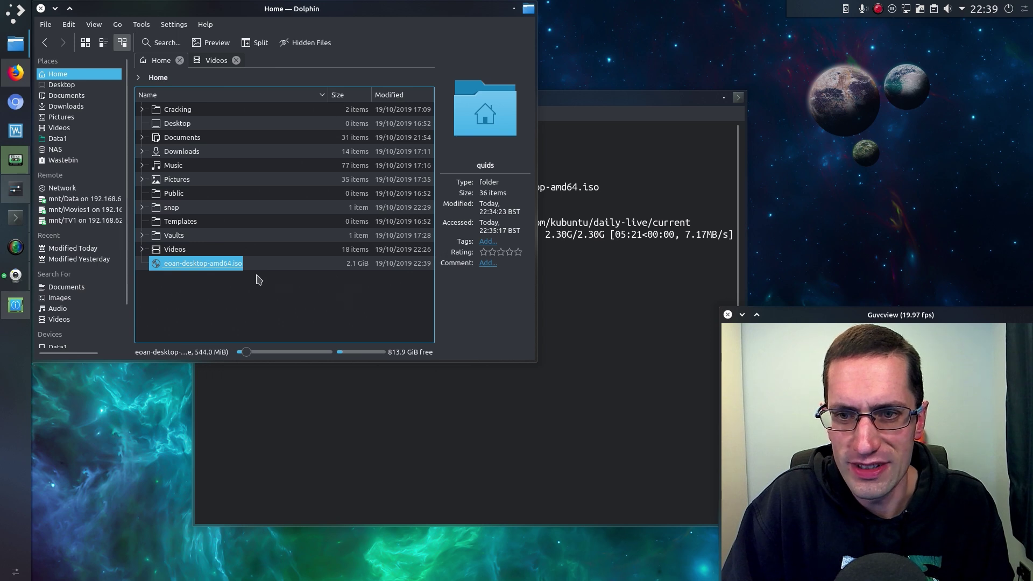
mouse_move(218, 271)
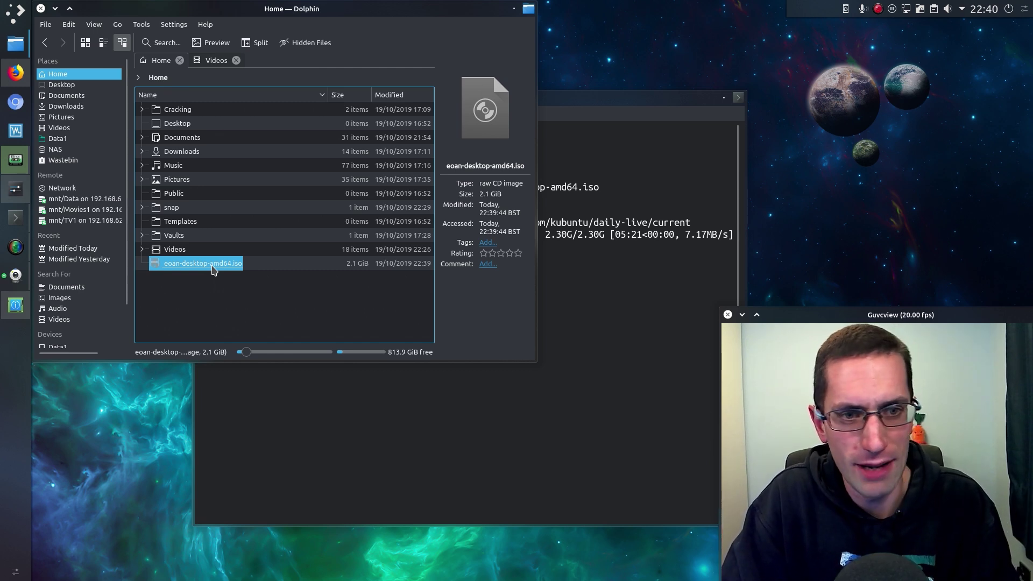
Step: Change the download command's flavour from kubuntu to mate and start the eoan download
click(592, 264)
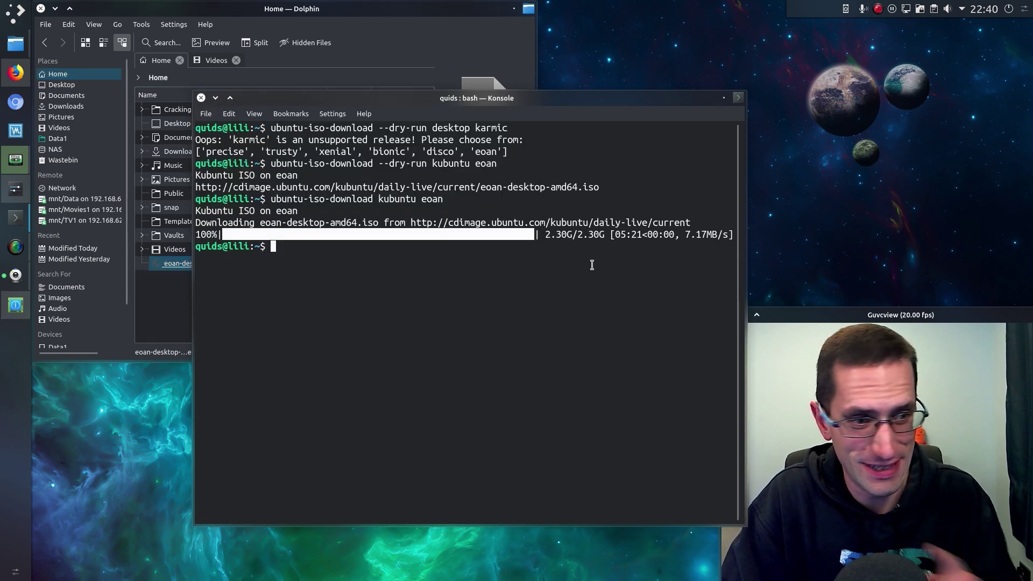
key(Up)
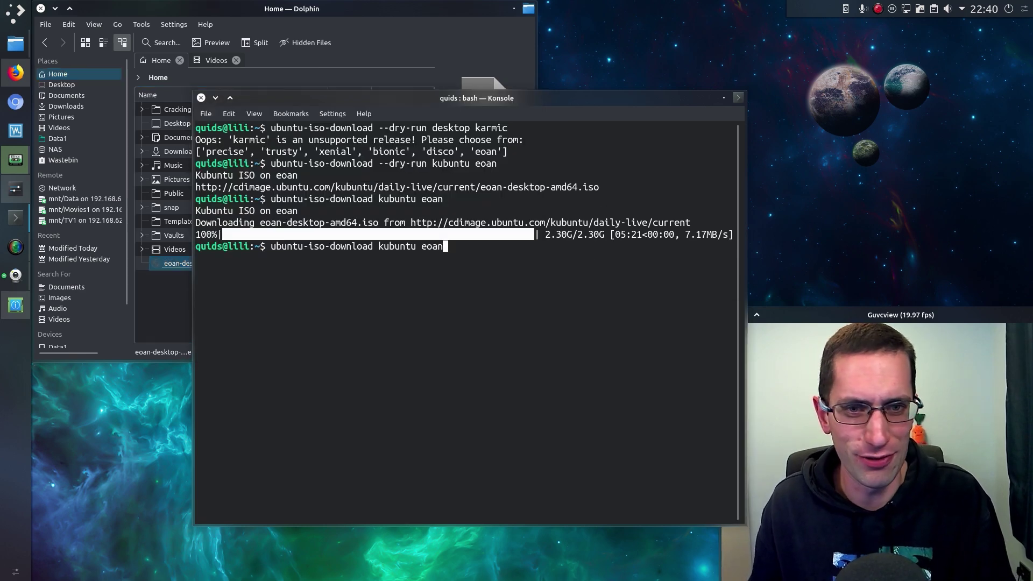
key(Left)
key(Left)
key(Left)
key(Left)
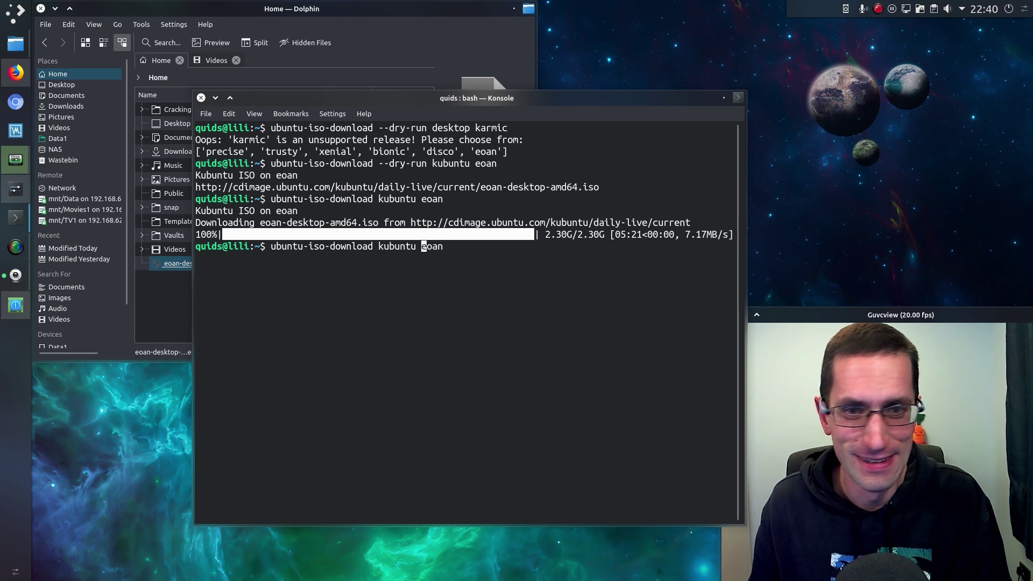
key(BackSpace)
key(BackSpace)
key(BackSpace)
key(BackSpace)
key(BackSpace)
key(BackSpace)
key(BackSpace)
key(BackSpace)
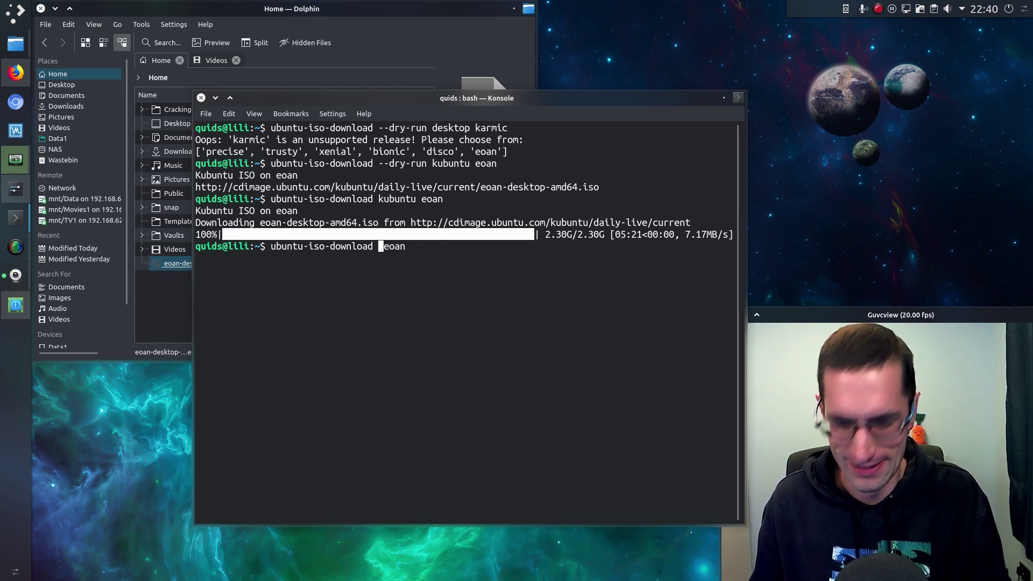
text(mate)
key(Return)
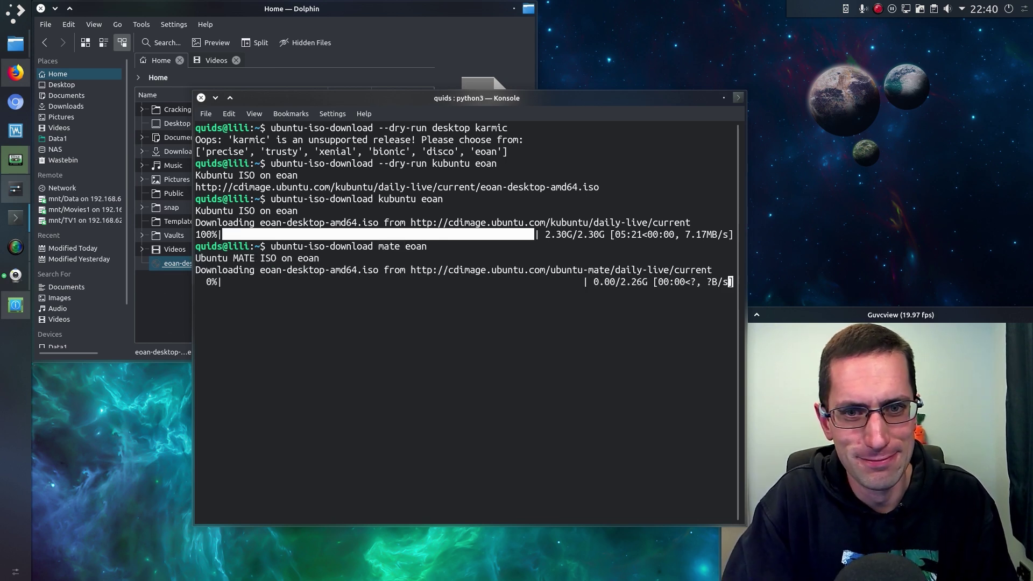
Step: Raise Dolphin to see eoan-desktop-amd64.iso now at 34.0 MiB as the MATE download replaces it
click(283, 20)
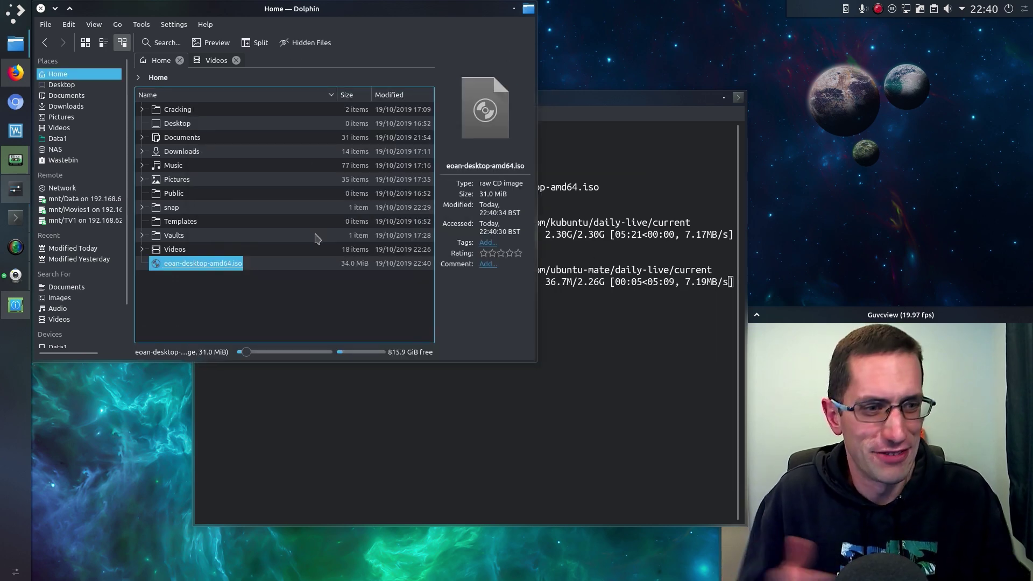